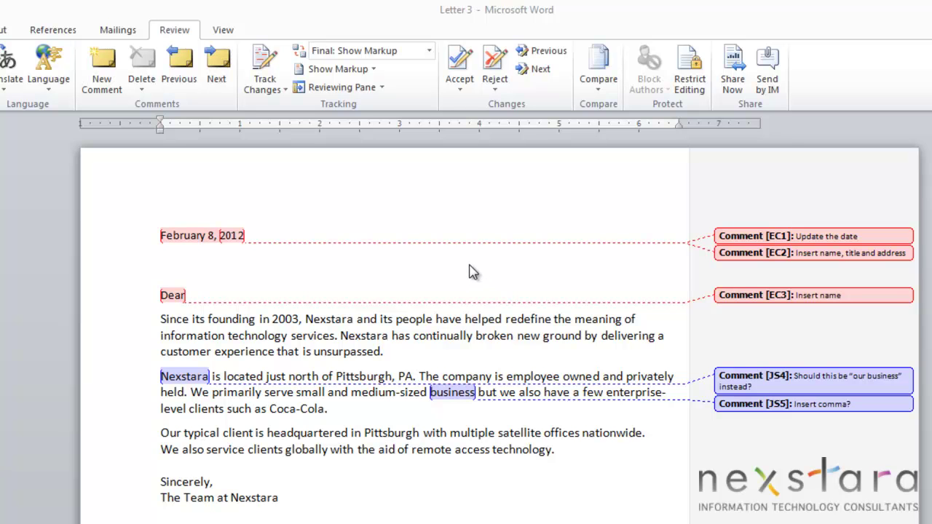
# Look over the comments in the Reviewing Pane, close it, and preview the letter as Final before returning to Final: Show Markup
pyautogui.click(341, 87)
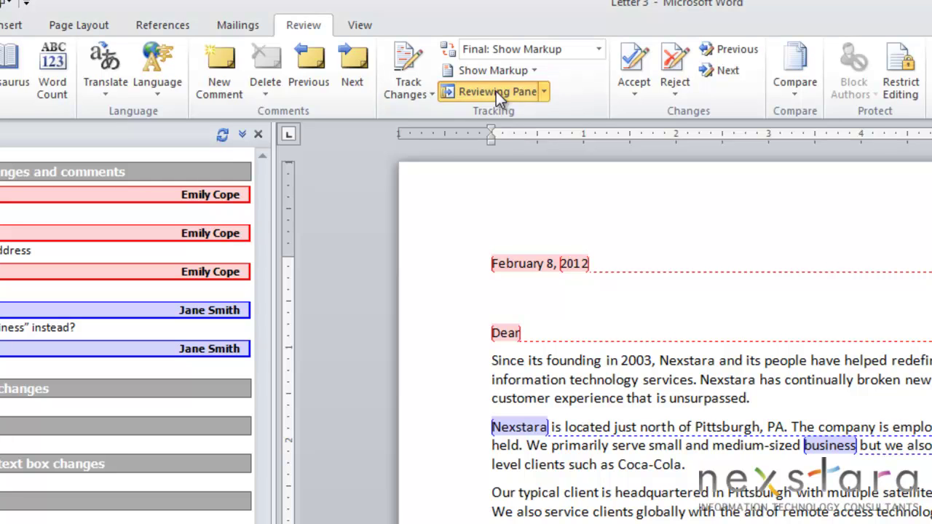
pyautogui.click(496, 91)
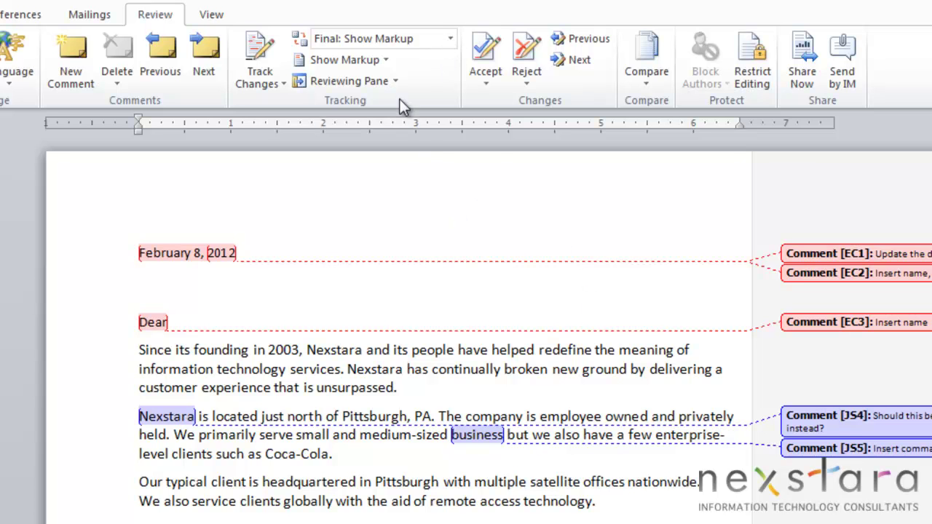
pyautogui.click(450, 39)
pyautogui.click(434, 74)
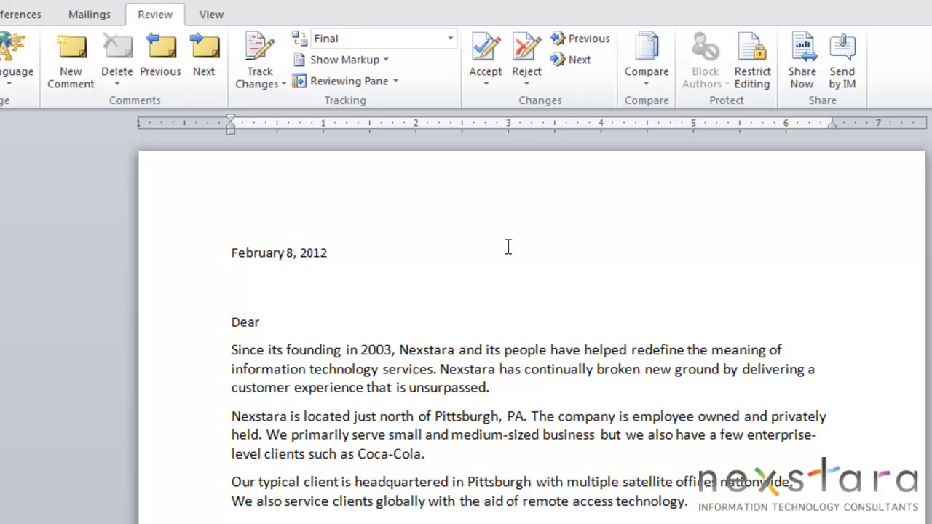
pyautogui.click(451, 40)
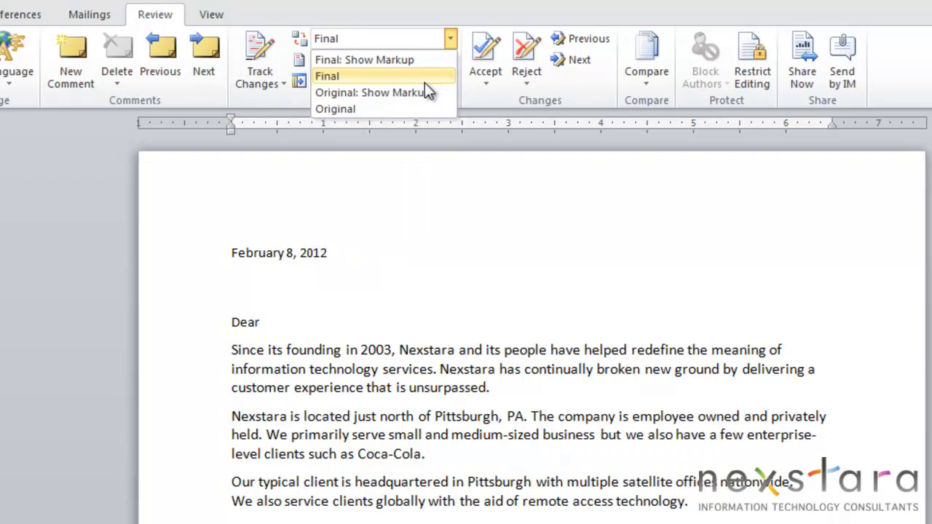
pyautogui.click(423, 60)
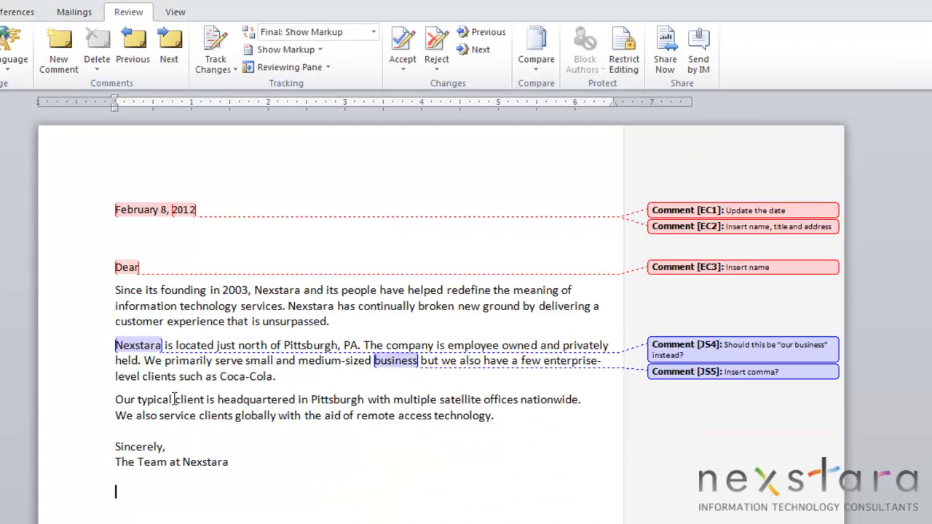
# Add the comment "Do you like this wording?" to the phrase "Our typical client" in the third paragraph
pyautogui.moveTo(137, 398); pyautogui.dragTo(202, 404)
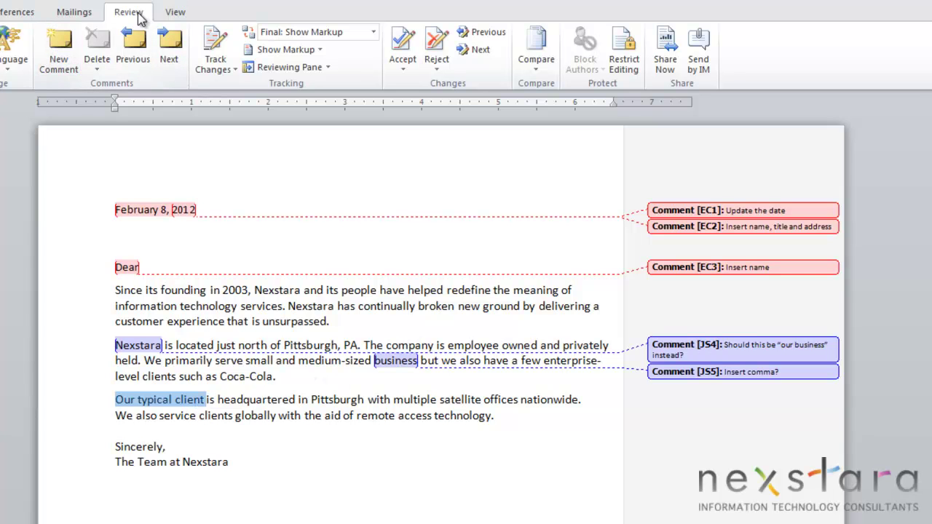
pyautogui.click(55, 41)
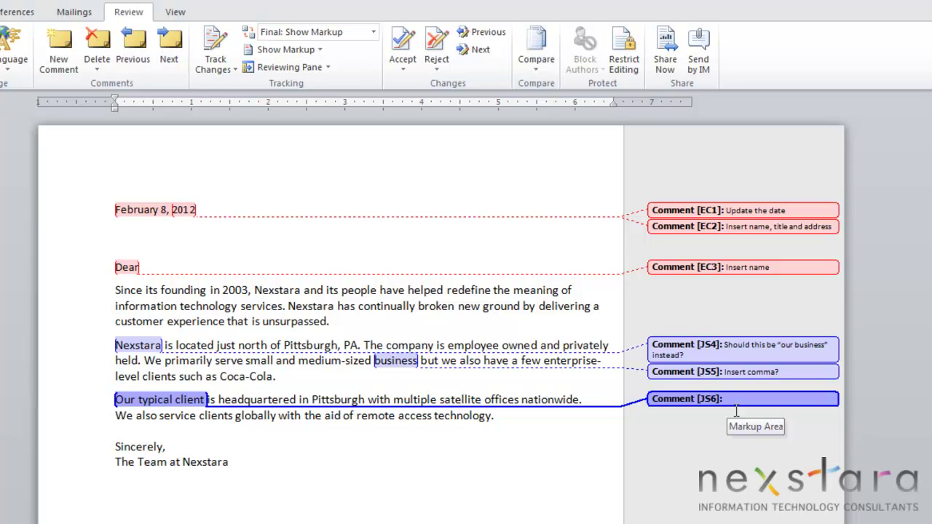
pyautogui.write('Do you like this wording?')
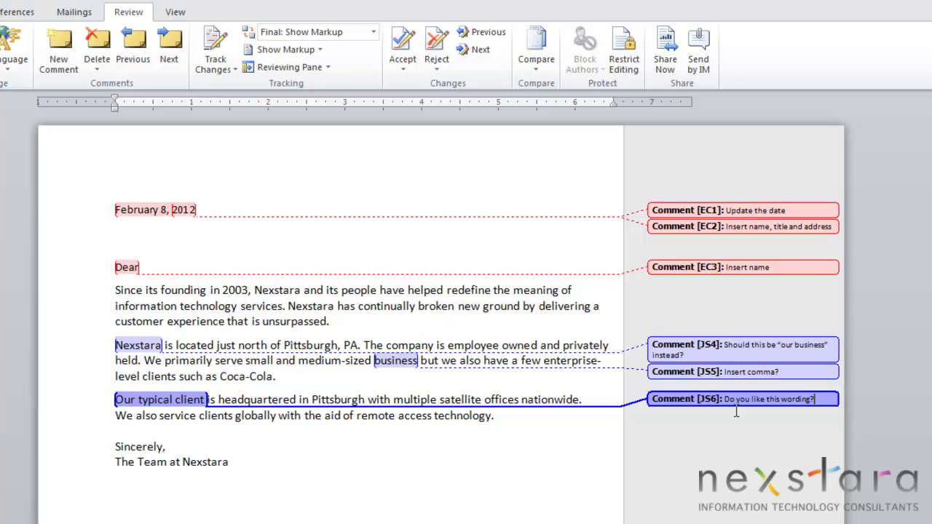
pyautogui.click(688, 410)
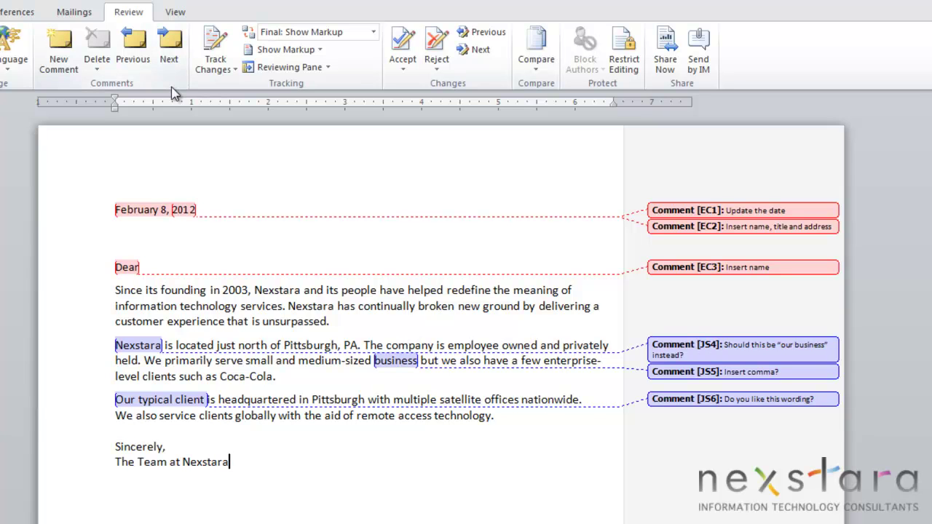
# Change the reviewer's user name to another person's first name and set the initials to BB
pyautogui.click(211, 71)
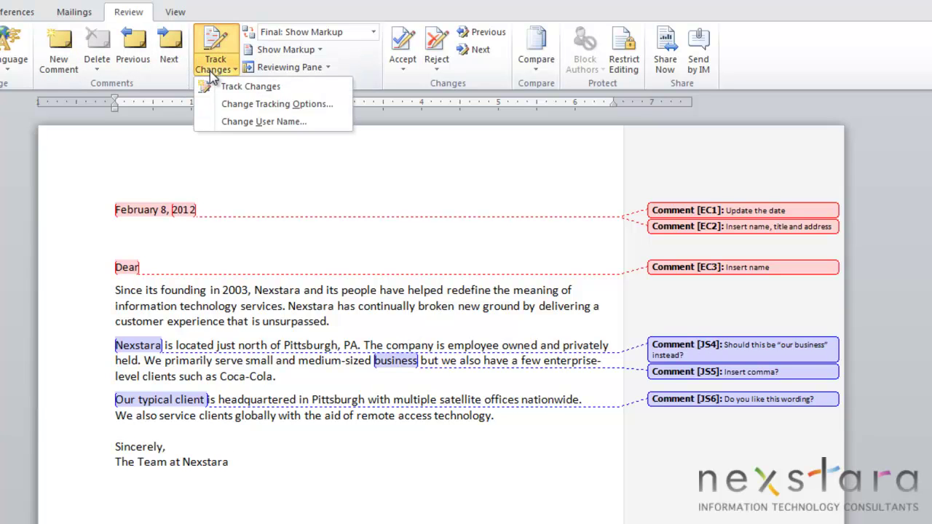
pyautogui.click(231, 123)
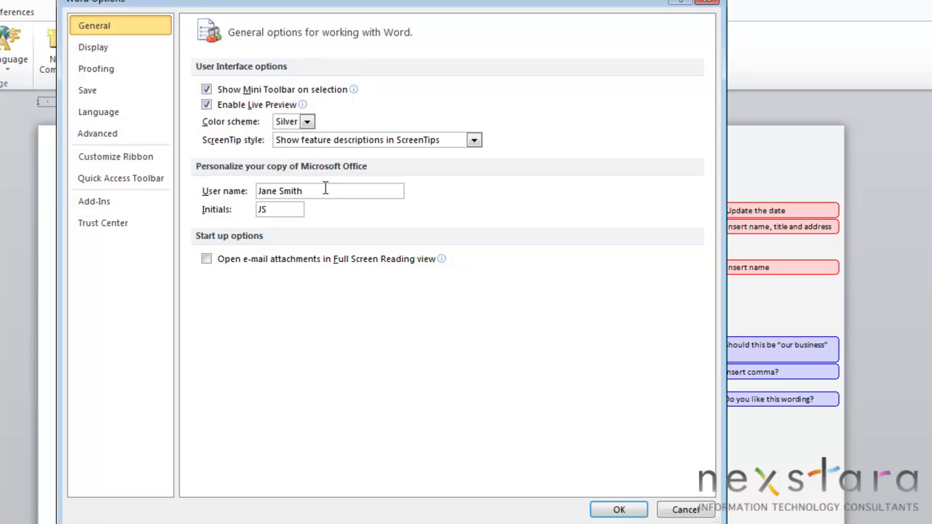
pyautogui.moveTo(308, 190); pyautogui.dragTo(256, 189)
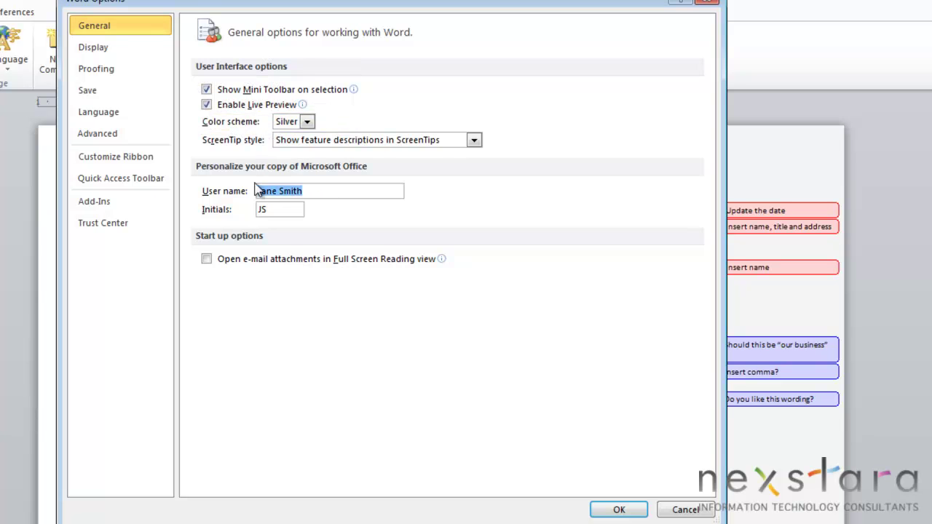
pyautogui.write('Bob')
pyautogui.press('Tab')
pyautogui.write('BB')
pyautogui.click(623, 508)
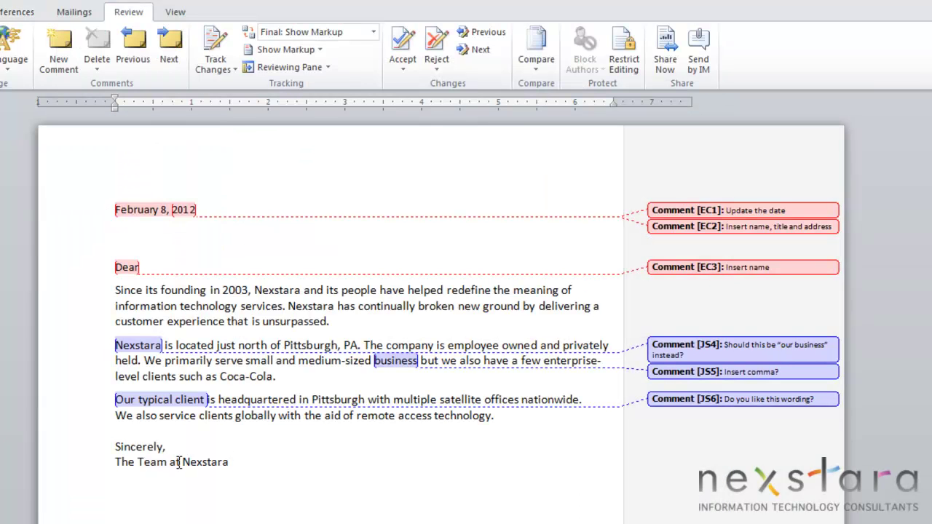
# Insert a blank comment on the word "Nexstara" in the letter's closing line
pyautogui.doubleClick(184, 461)
pyautogui.hotkey('ctrl', 'alt', 'm')
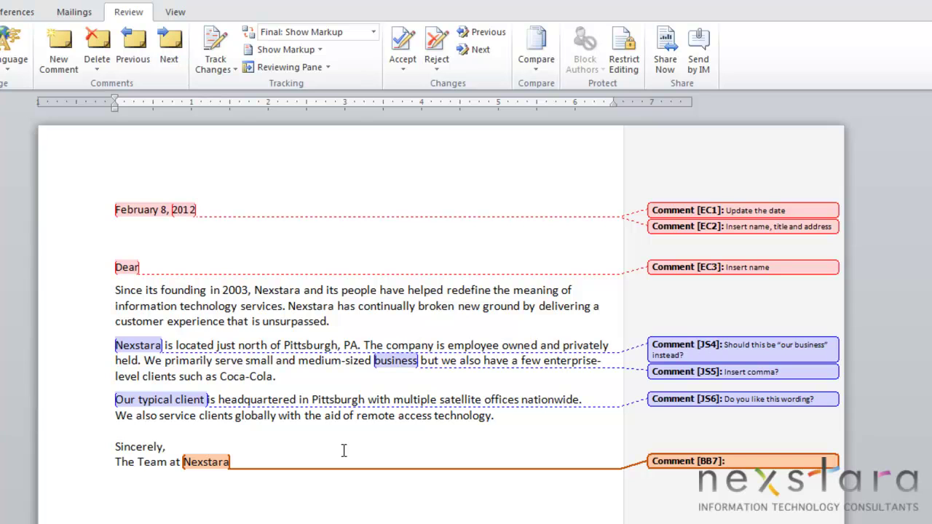
# Set the tracking options to never use balloons in Print and Web Layout
pyautogui.click(216, 68)
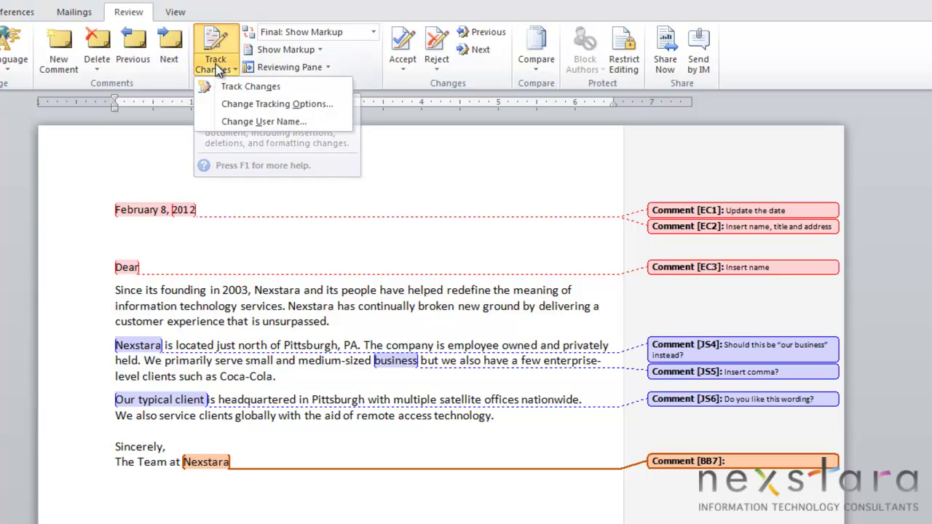
pyautogui.click(252, 104)
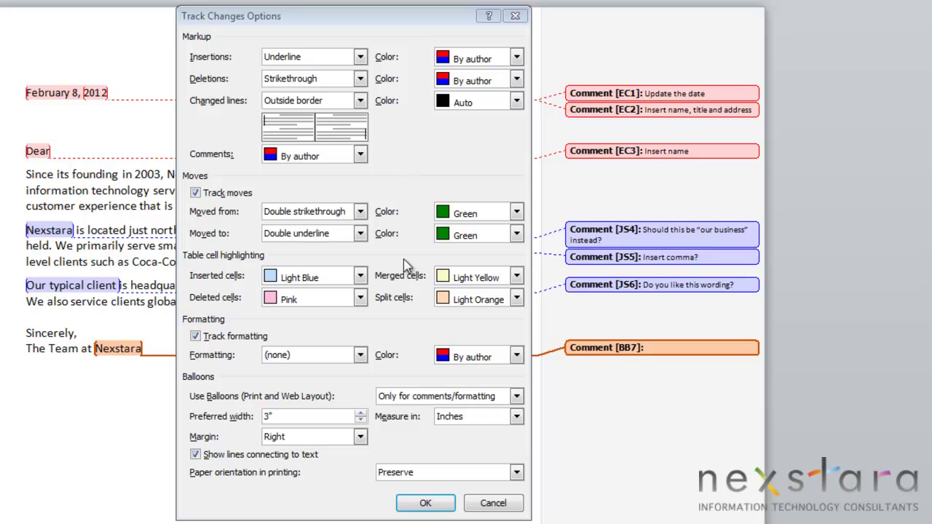
pyautogui.click(516, 58)
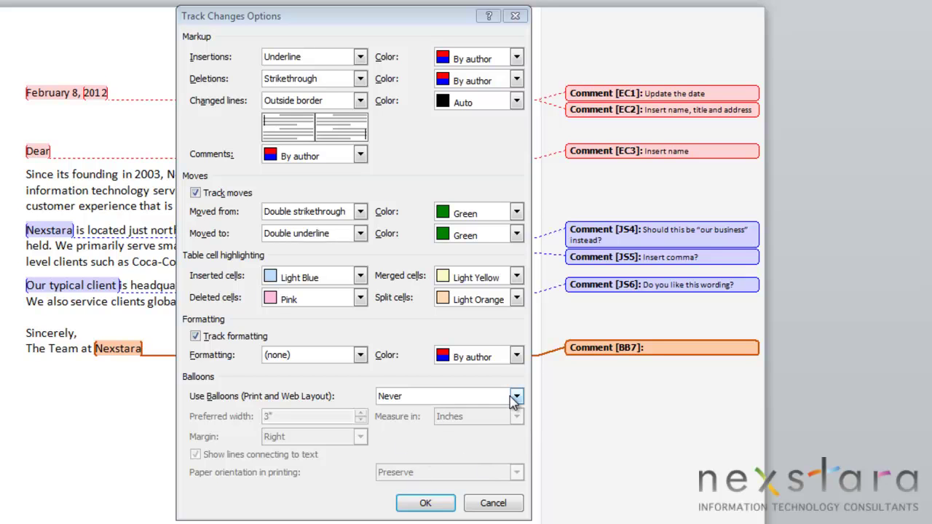
pyautogui.click(515, 397)
pyautogui.click(515, 397)
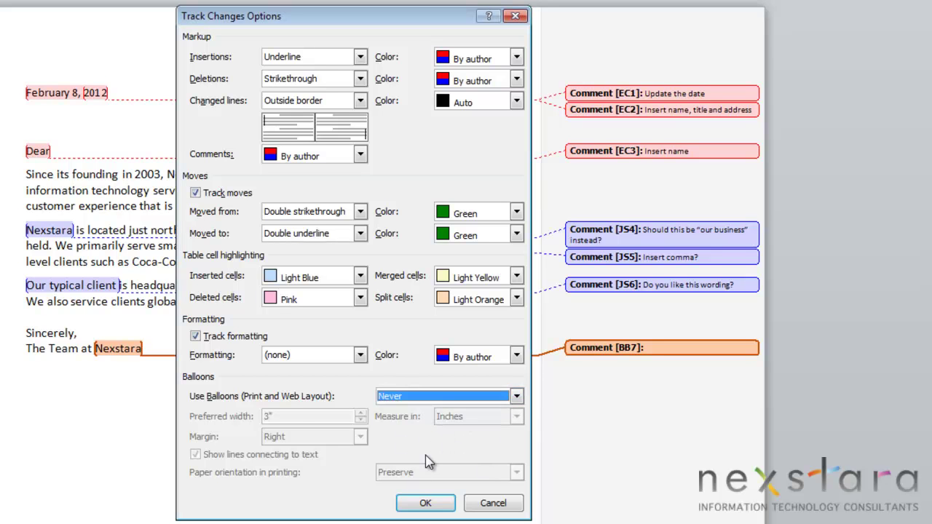
pyautogui.click(425, 503)
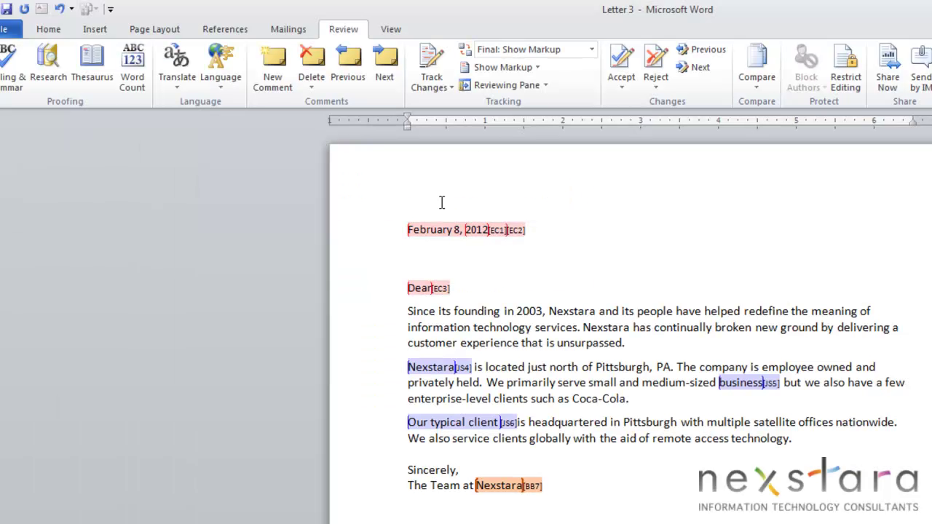
# Read the comments in the Reviewing Pane, close it, and step forward and back through the comments in the letter
pyautogui.click(497, 85)
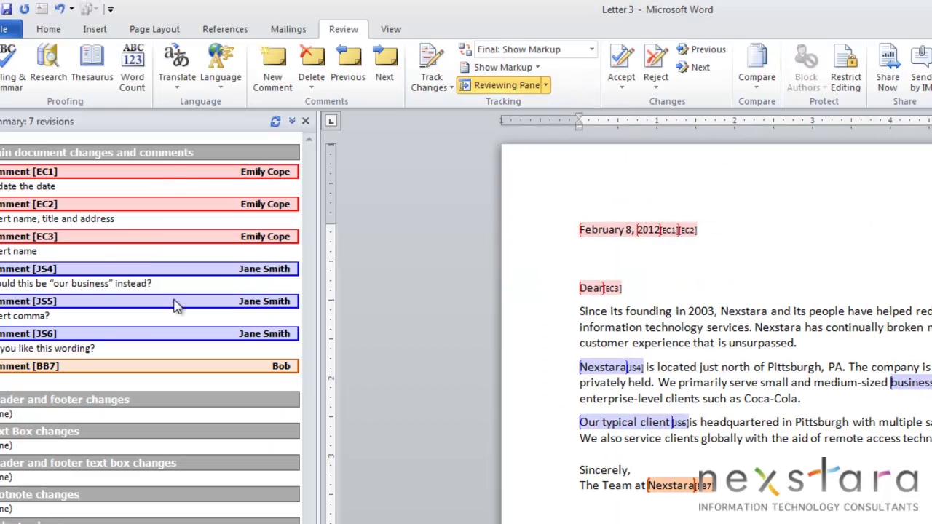
pyautogui.click(502, 86)
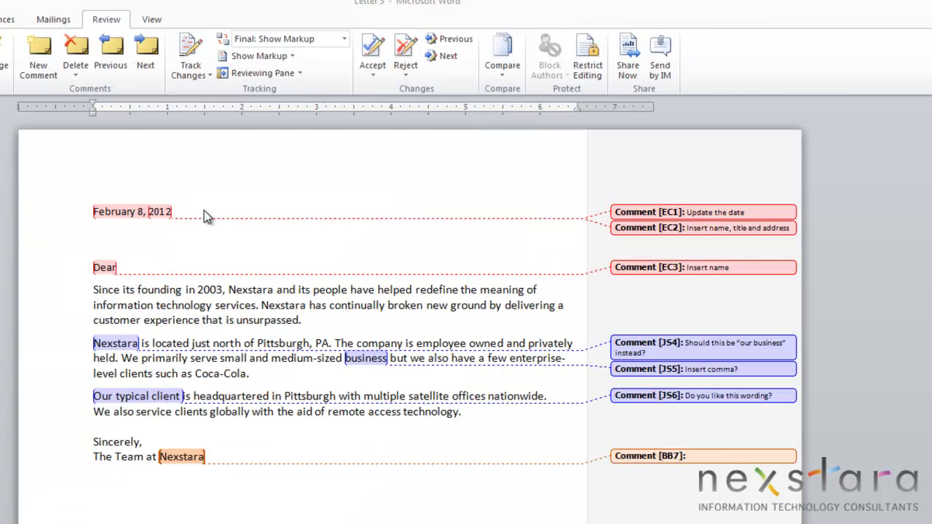
pyautogui.click(146, 61)
pyautogui.click(120, 59)
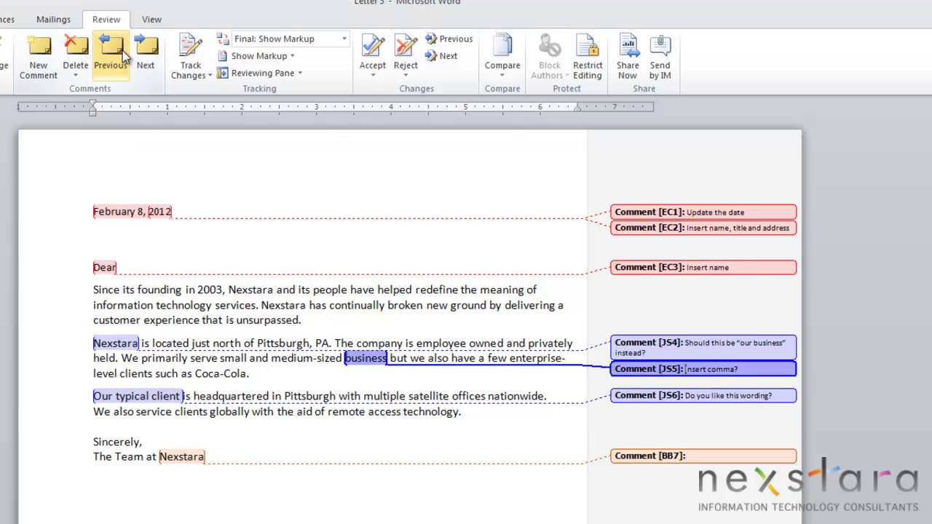
# Delete the "Update the date" comment attached to the letter's date and open the comment deletion options
pyautogui.click(634, 210)
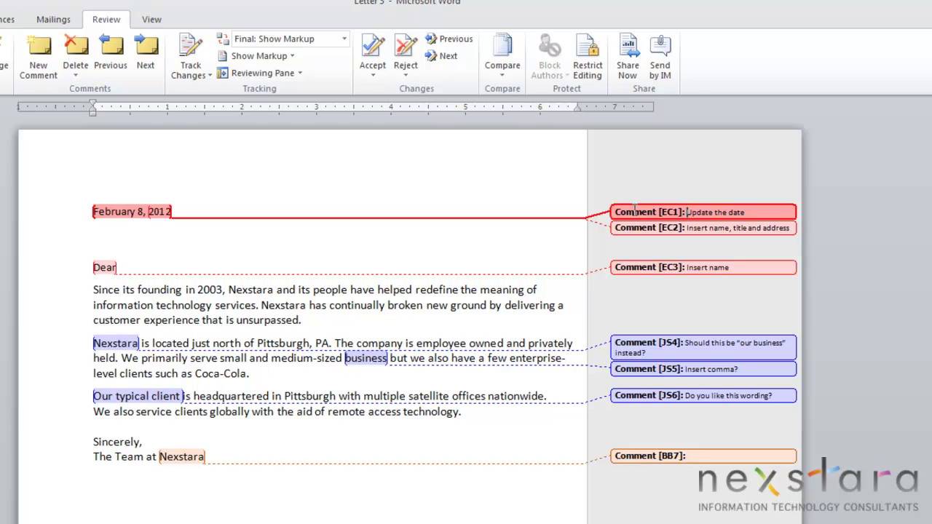
pyautogui.click(76, 50)
pyautogui.click(76, 74)
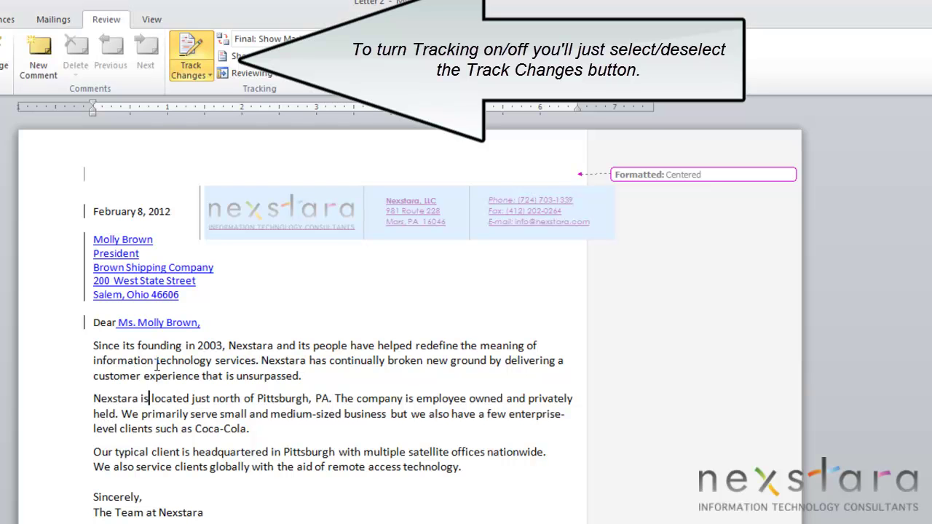
# With tracking on, delete "is" and "serve" in the second body paragraph of Letter 2 and add "Nexstara is a great company." at its end
pyautogui.press('BackSpace')
pyautogui.press('BackSpace')
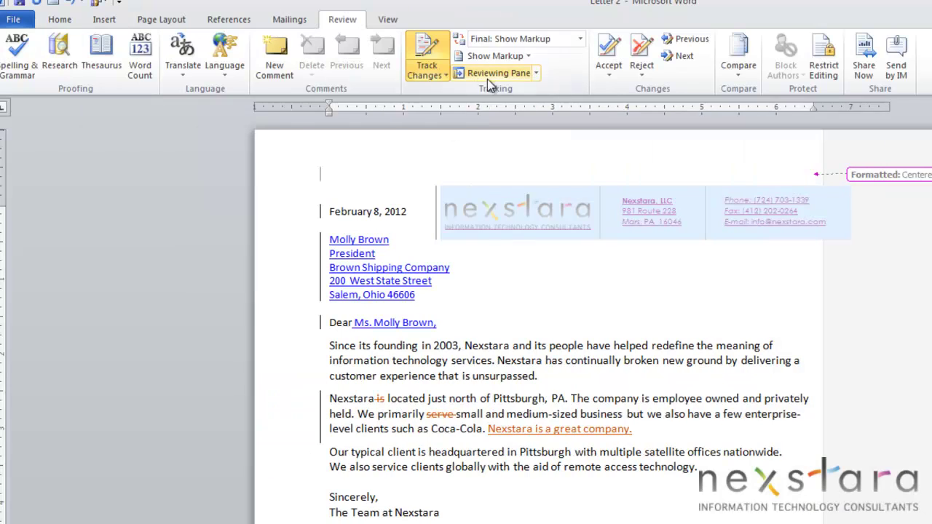
# Show the Reviewing Pane for the tracked changes in Letter 2
pyautogui.click(252, 73)
pyautogui.click(253, 76)
pyautogui.click(494, 74)
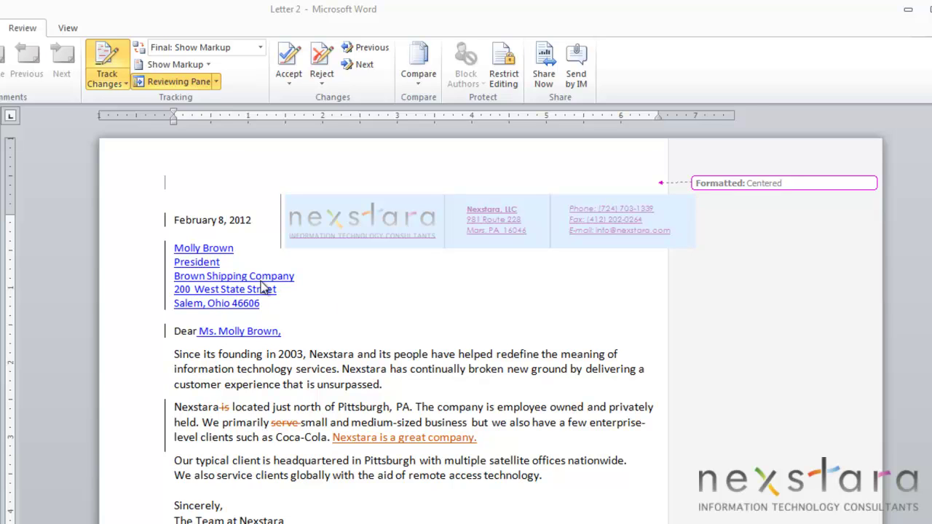
# Navigate to the recipient's name inserted in the salutation, accept it, and reject the deletions of "is" and "serve" in the second paragraph
pyautogui.click(367, 47)
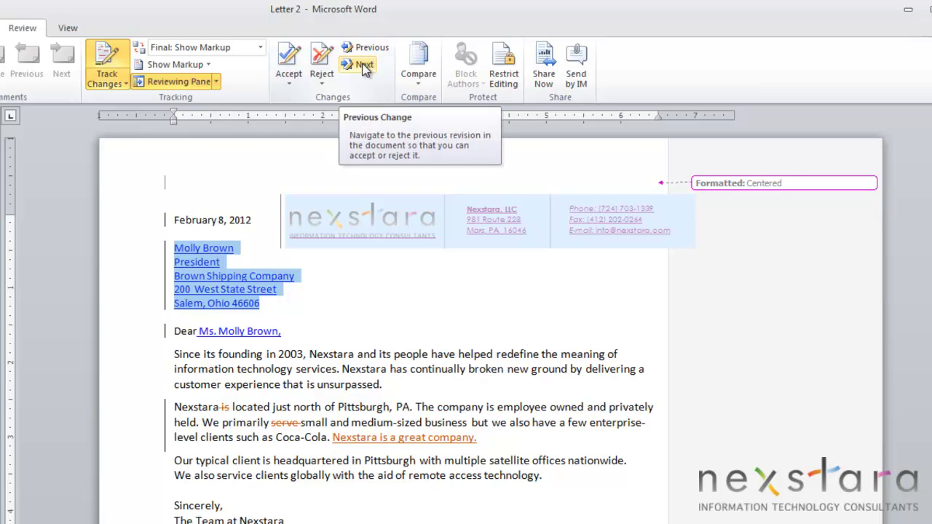
pyautogui.click(363, 66)
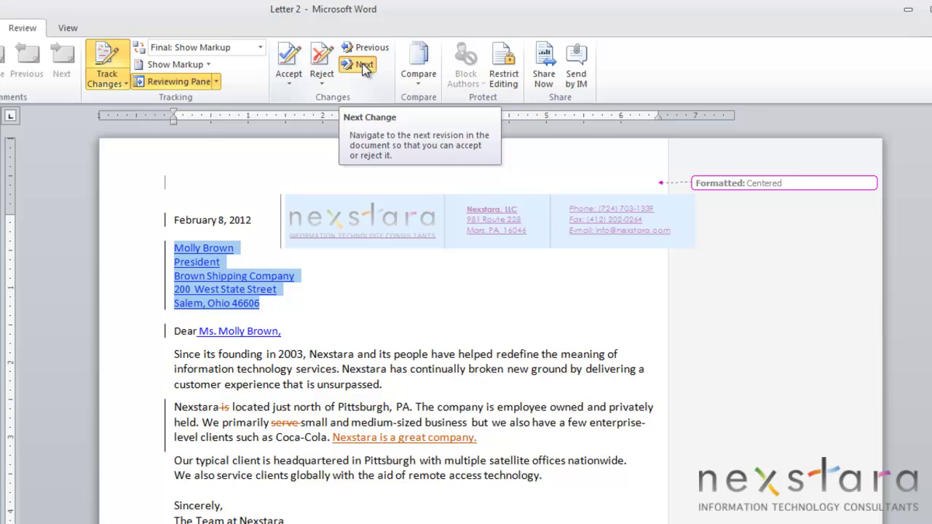
pyautogui.click(292, 65)
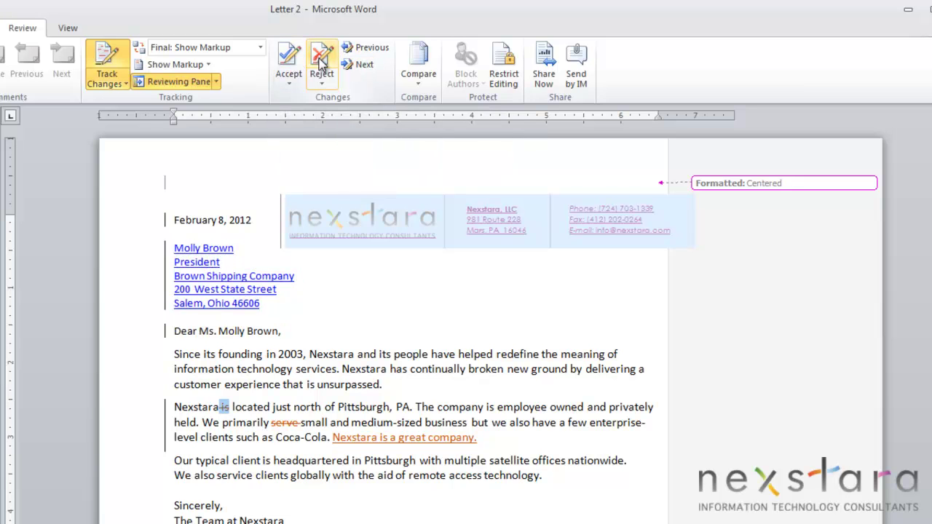
pyautogui.click(320, 62)
pyautogui.click(321, 62)
# Look at the options for rejecting and accepting individual changes or all changes in the document
pyautogui.click(321, 82)
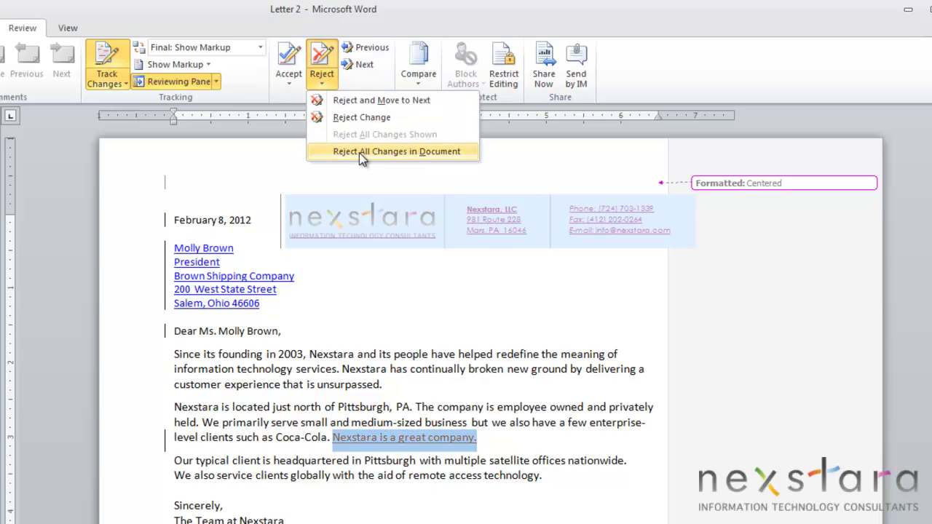
pyautogui.click(299, 82)
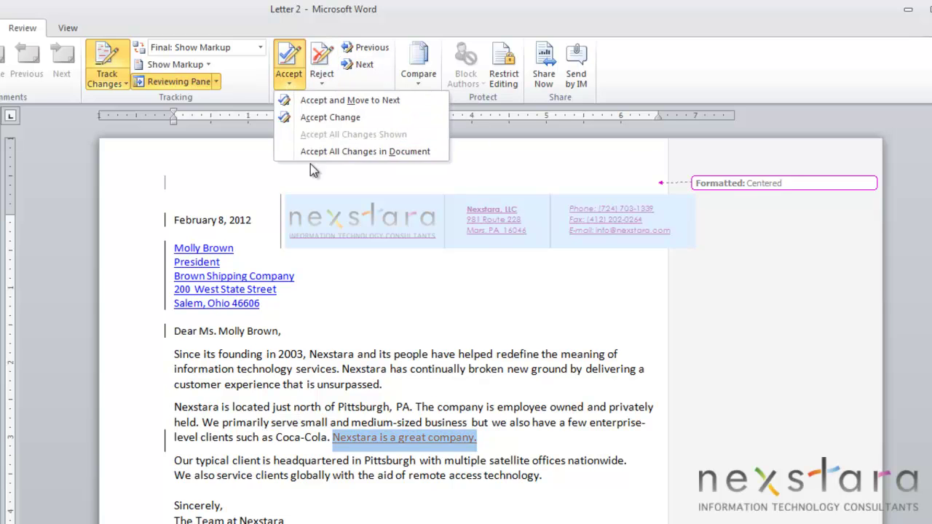